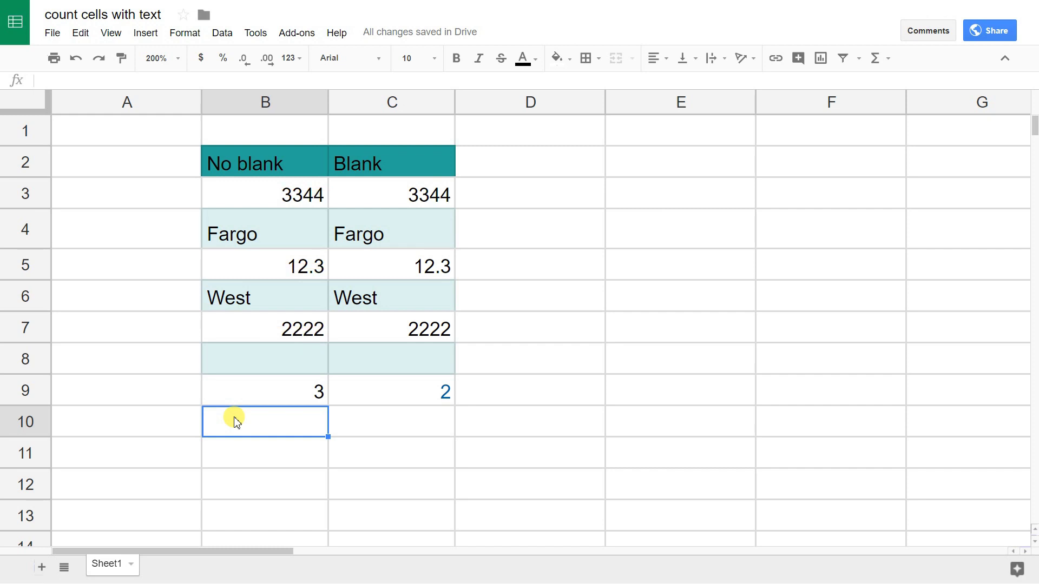
Inspect B9's COUNTIF formula and B8's empty-text formula without changing them.
key("Up")
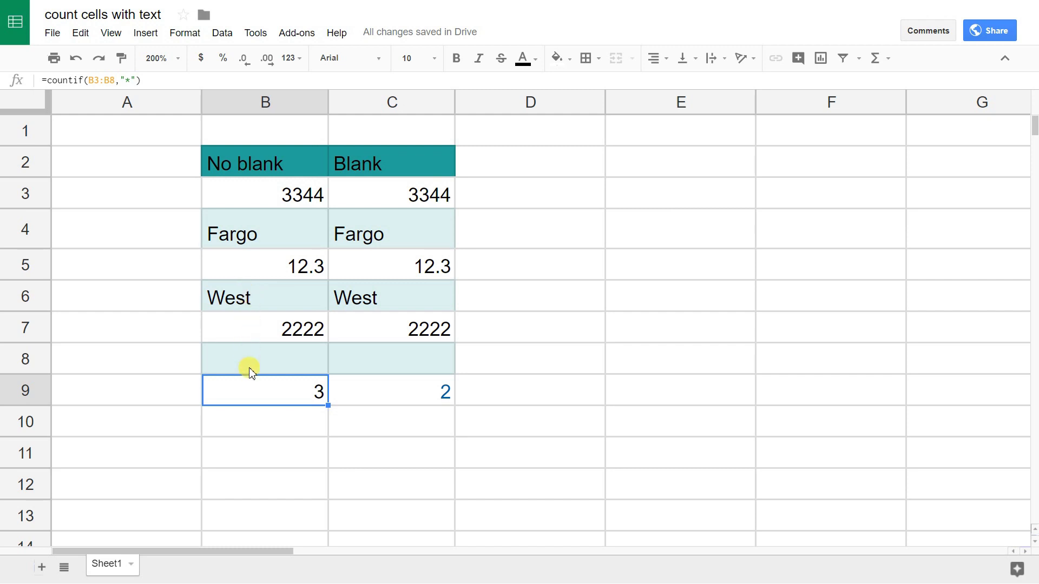
double_click(251, 390)
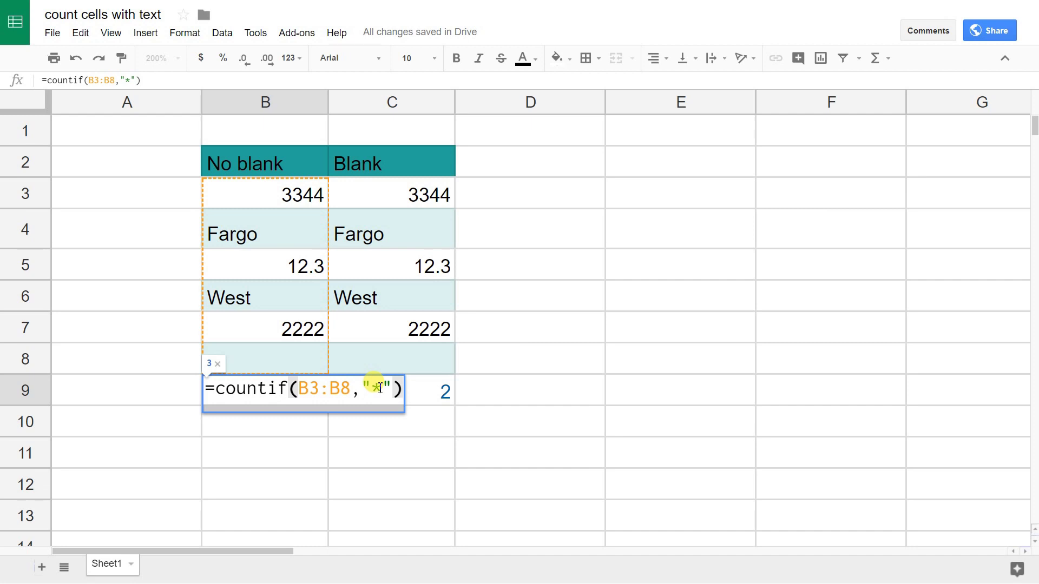
key("Return")
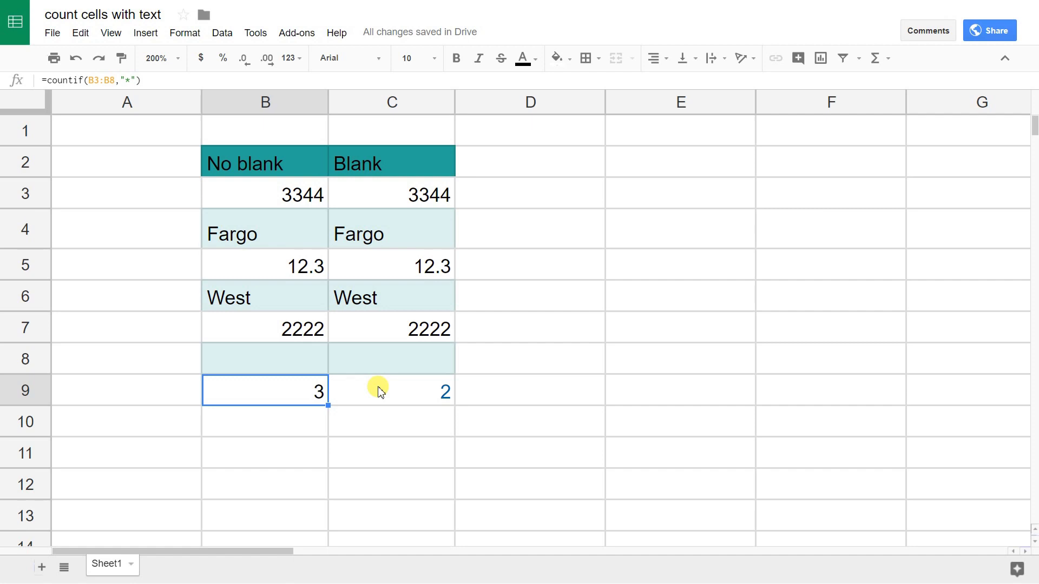
key("Up")
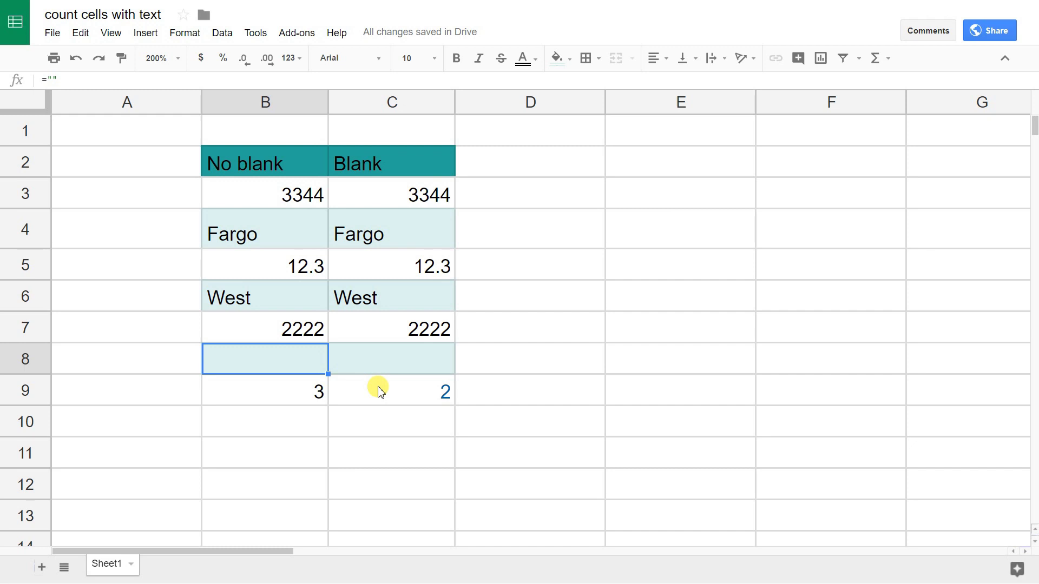
key("F2")
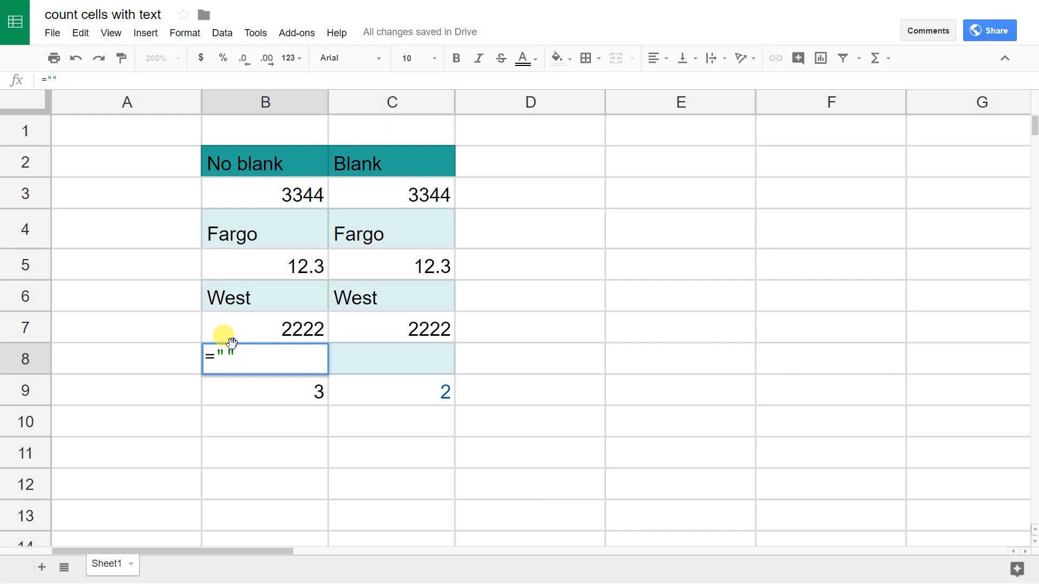
key("Escape")
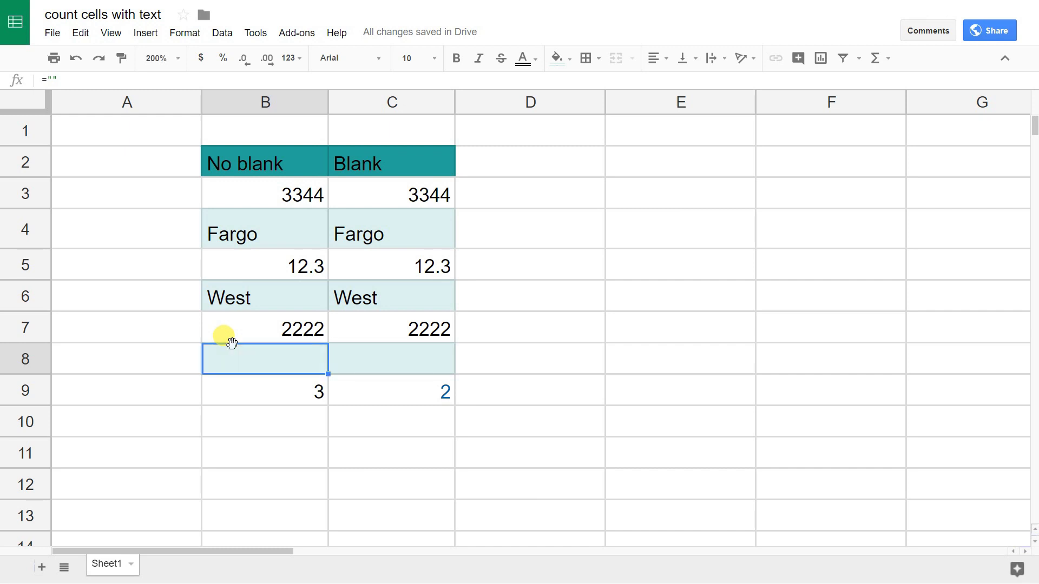
key("Down")
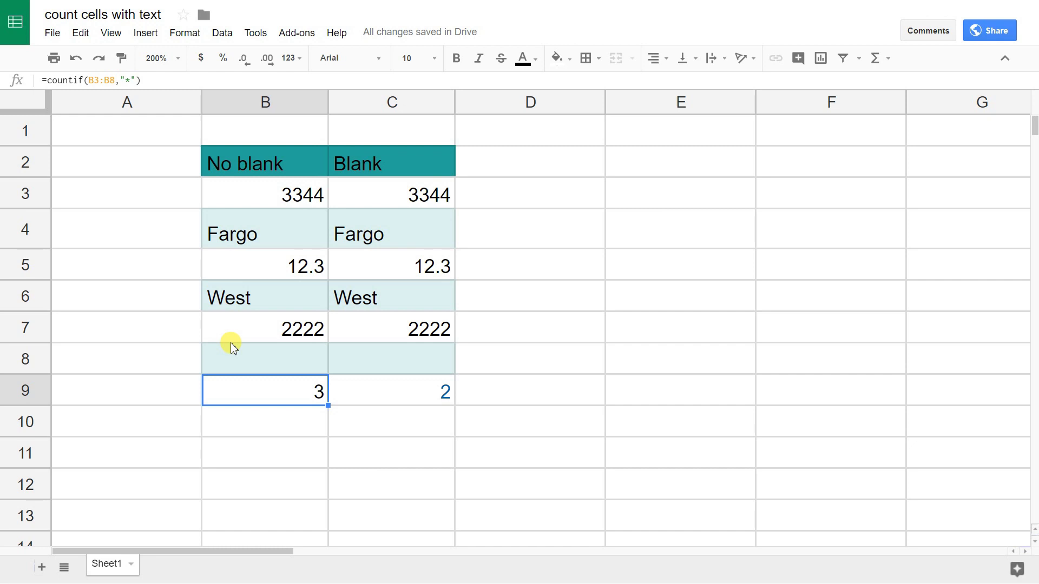
Step through C9's COUNTIFS formula and its criteria ranges, keeping its result of 2.
key("Right")
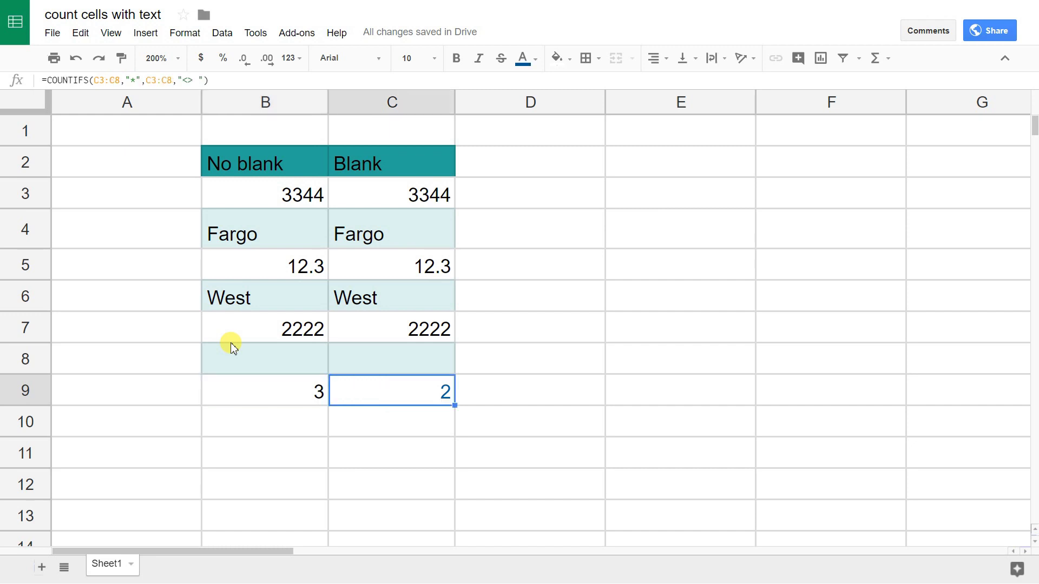
key("F2")
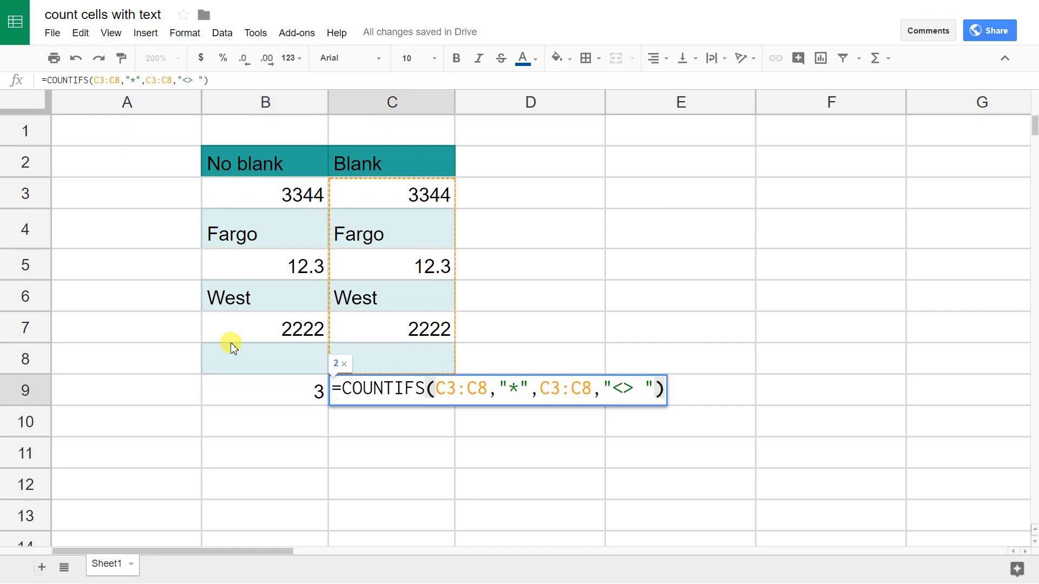
key("Left")
key("Left")
key("Left")
key("Left")
key("Left")
key("Left")
key("Left")
key("Left")
key("Left")
key("Left")
key("Left")
key("Left")
key("Left")
key("Left")
key("Left")
key("Left")
key("Left")
key("Left")
key("Left")
key("Left")
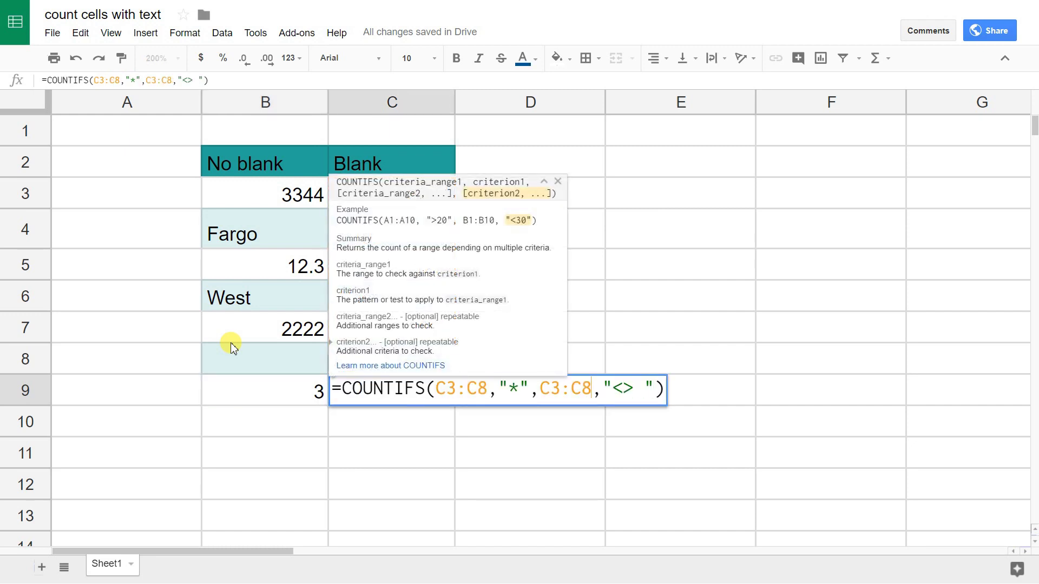
key("Left")
key("Left")
key("Right")
key("Right")
key("Right")
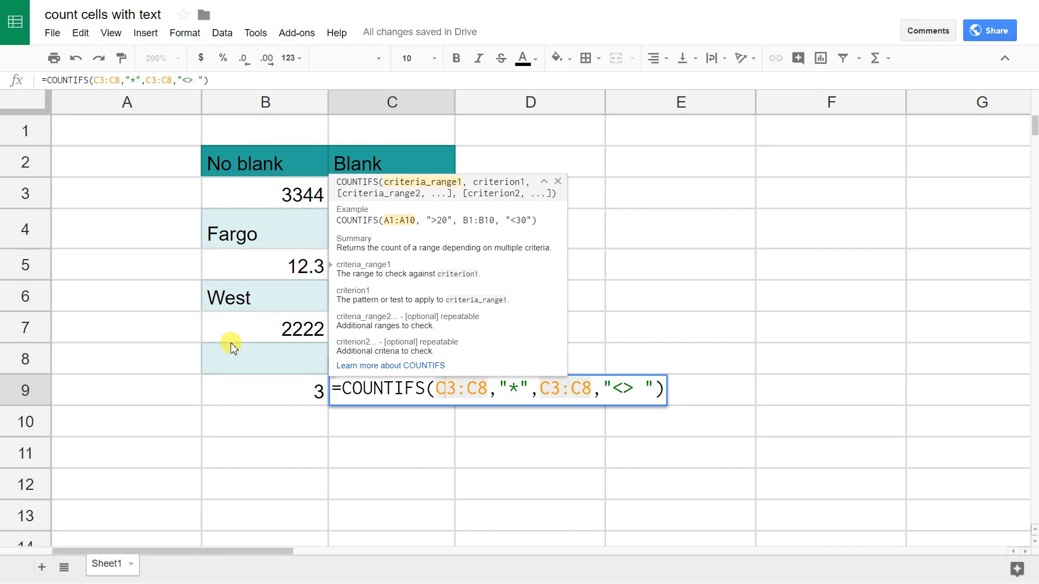
key("Right")
key("Right")
key("Right")
key("Right")
key("Right")
key("Right")
key("Right")
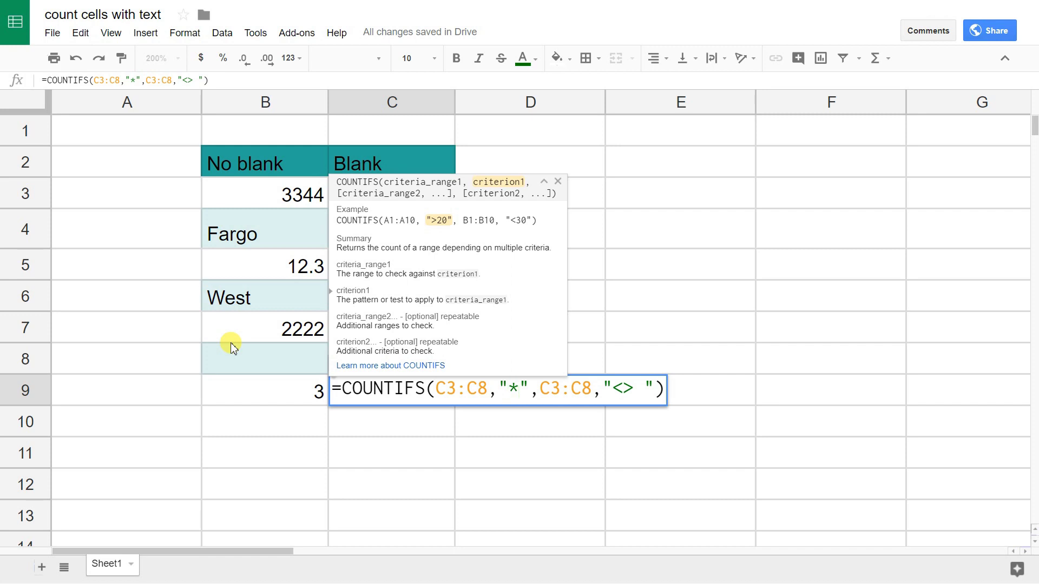
key("Right")
key("Right")
key("Right")
key("Right")
key("Right")
key("Right")
key("Right")
key("Right")
key("Right")
key("Right")
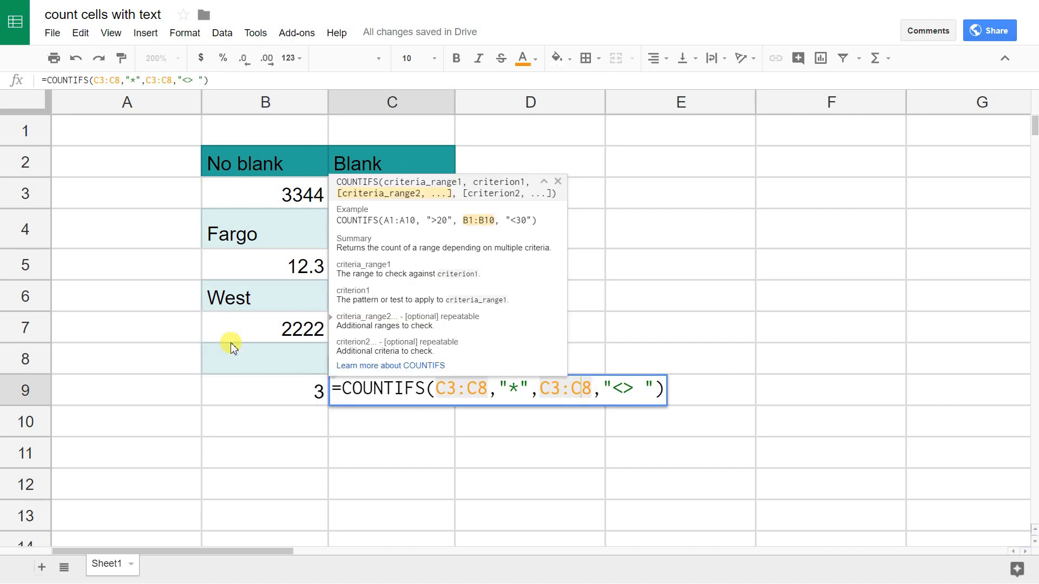
key("Right")
key("Right")
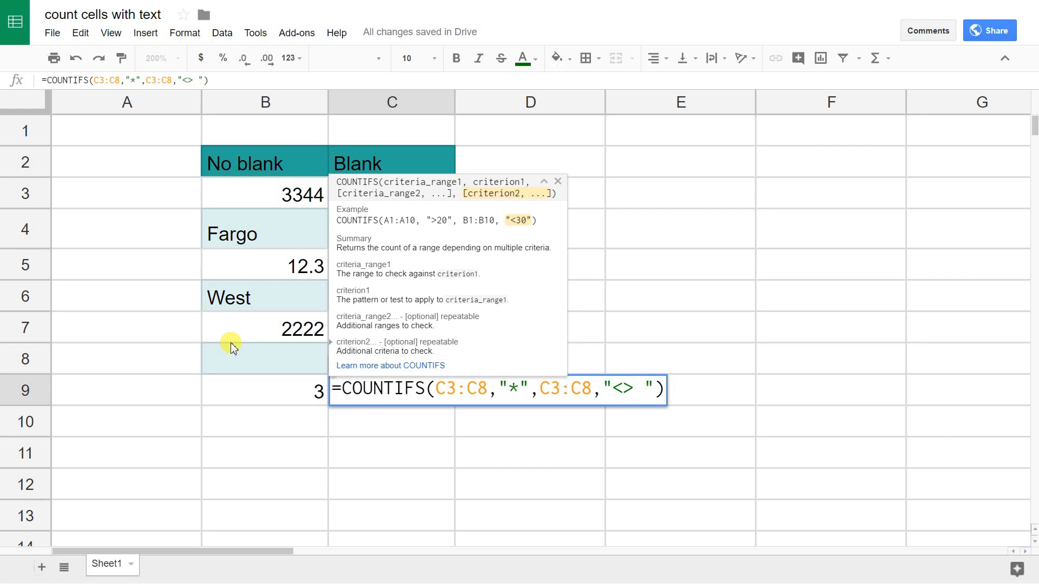
key("Return")
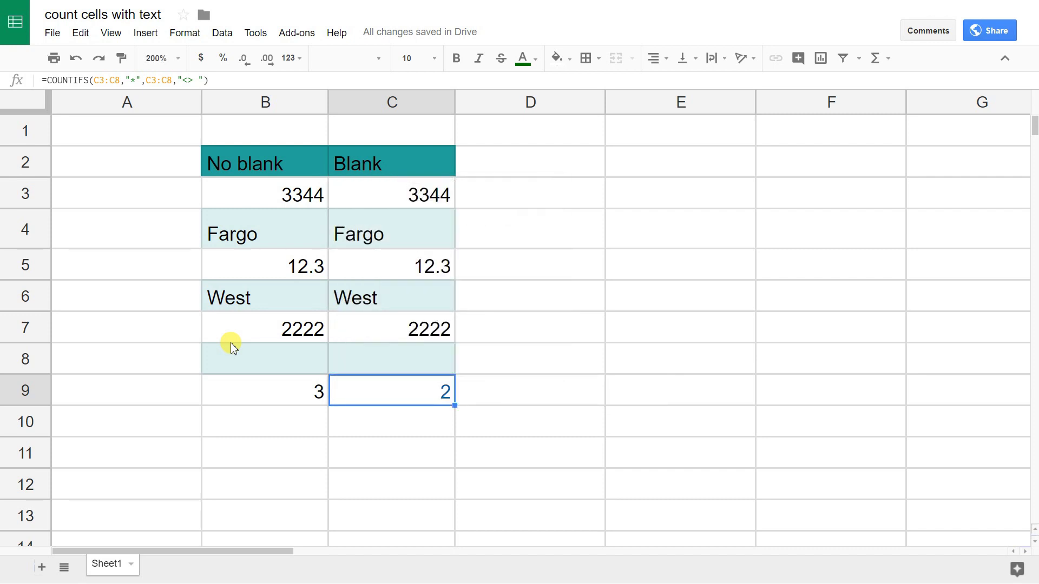
Delete the ="" formula from B8 so the No blank count in B9 falls to 2.
key("Up")
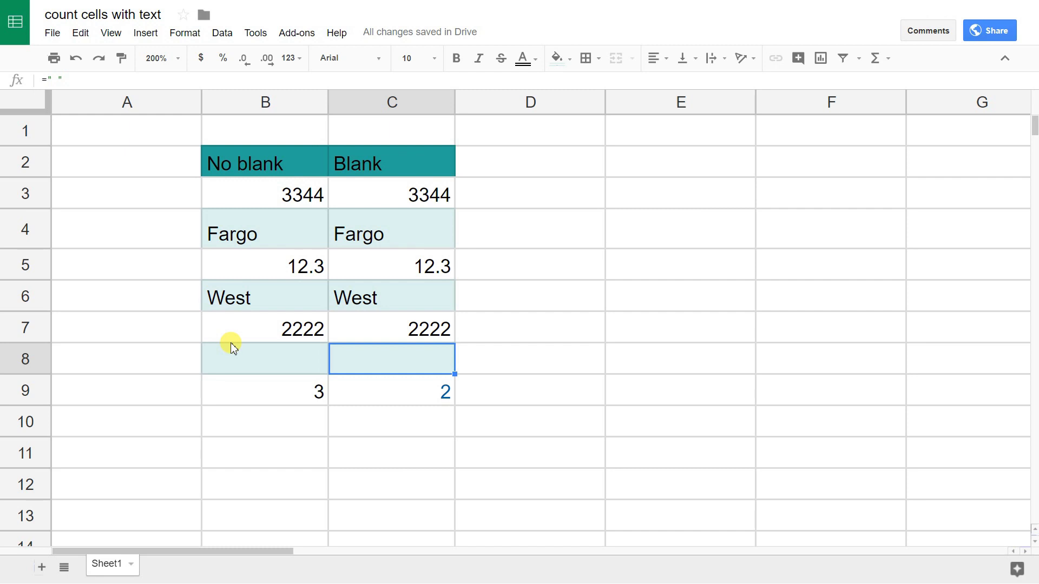
key("Down")
key("Left")
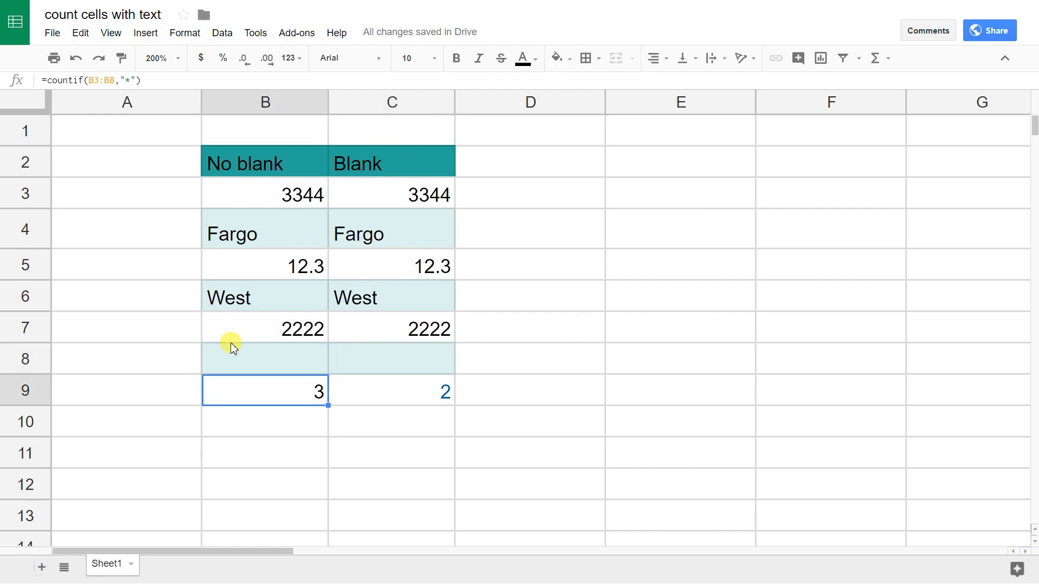
left_click(232, 344)
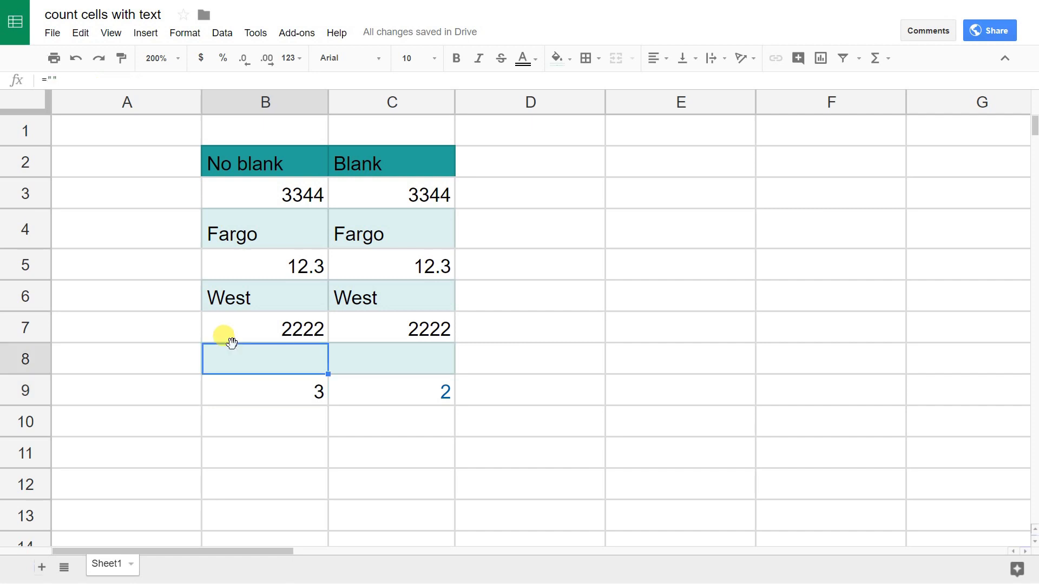
key("Delete")
Check C8's single space and the Blank count in C9, then leave full screen.
key("Right")
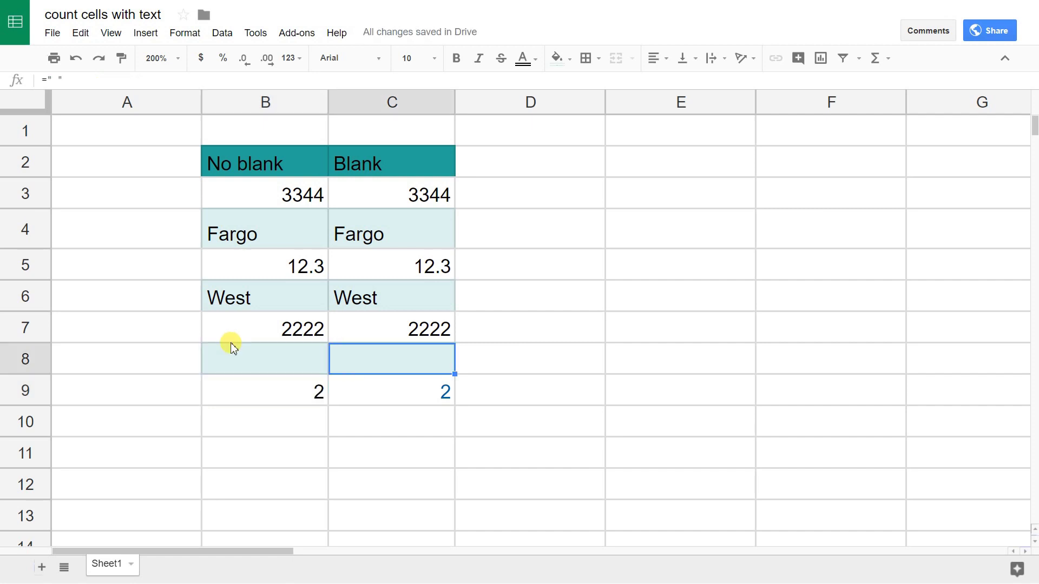
key("Down")
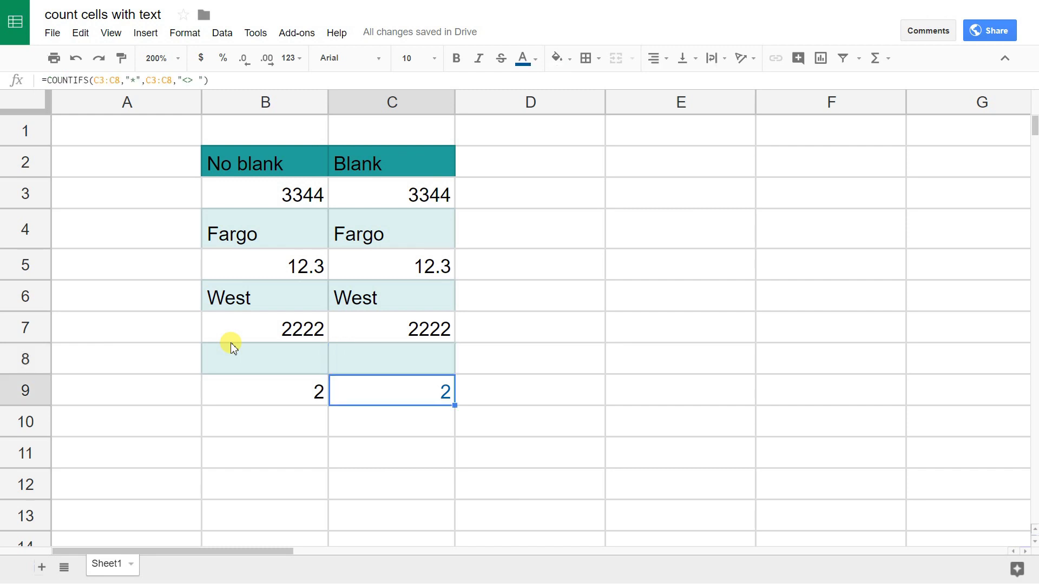
key("F11")
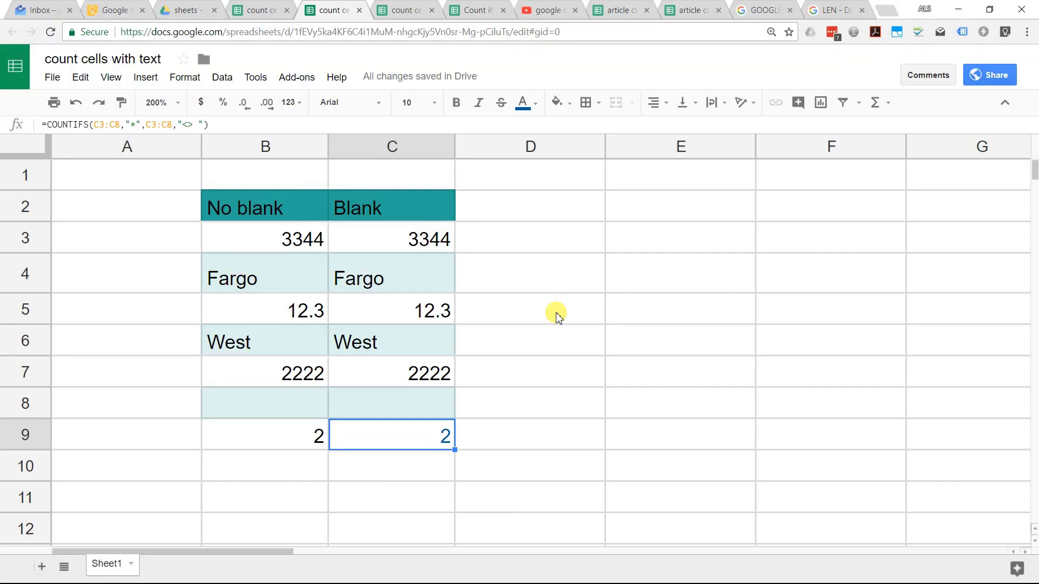
Enter '333 as text in C8 to test the Blank count in C9 rising to 3.
key("Up")
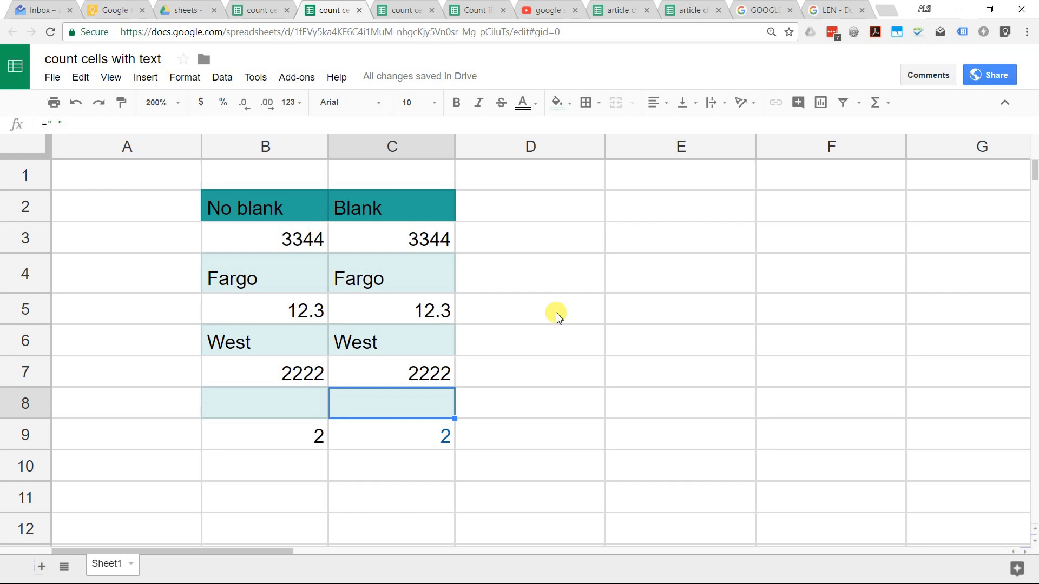
type("'")
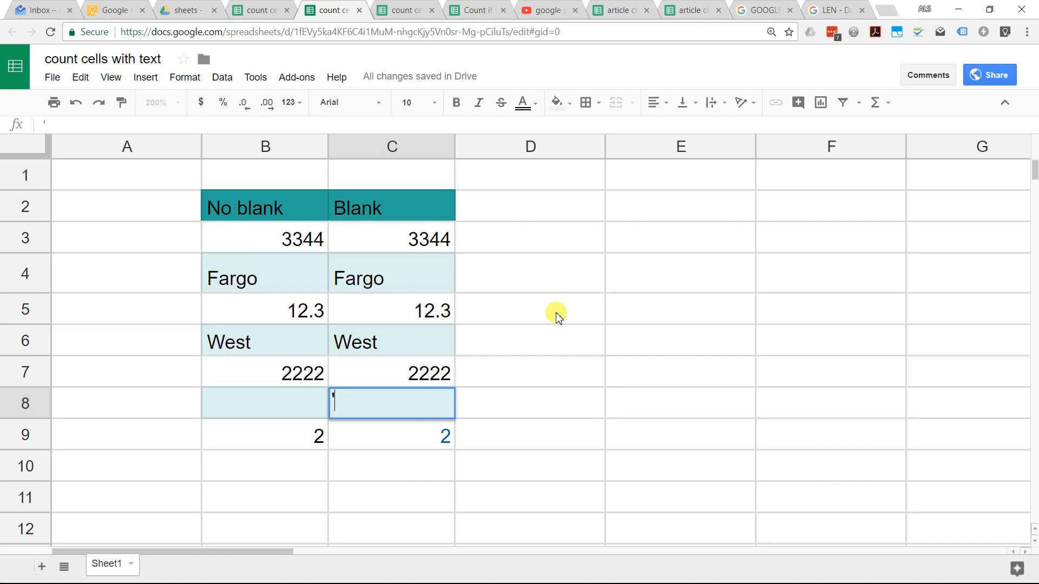
key("Escape")
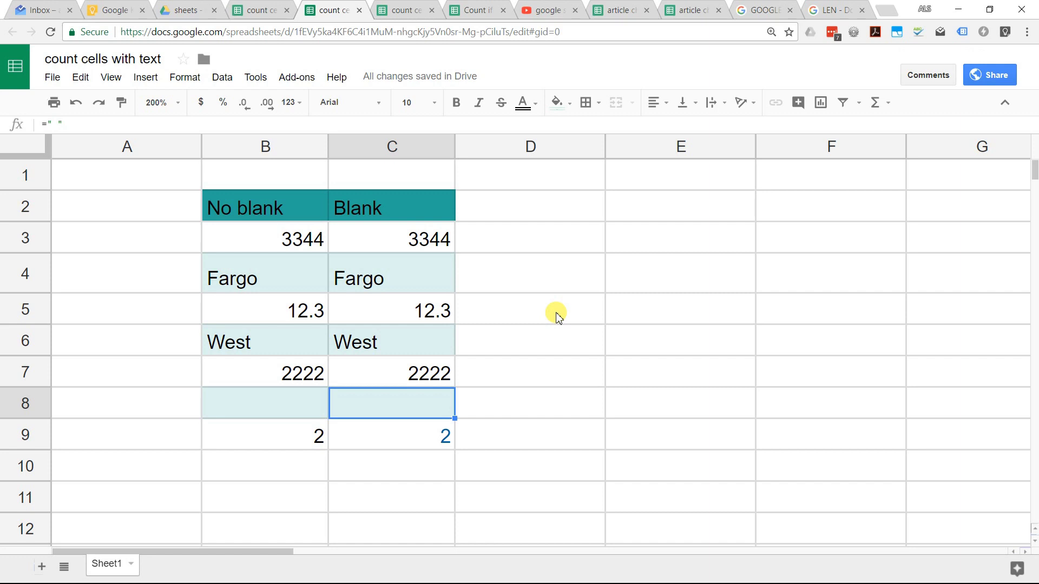
type("'333")
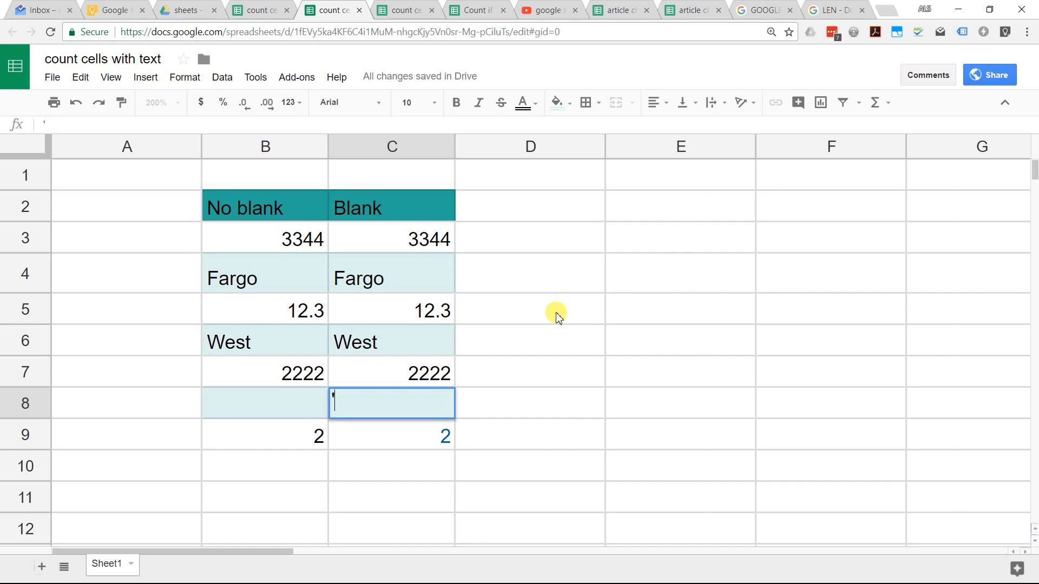
key("Return")
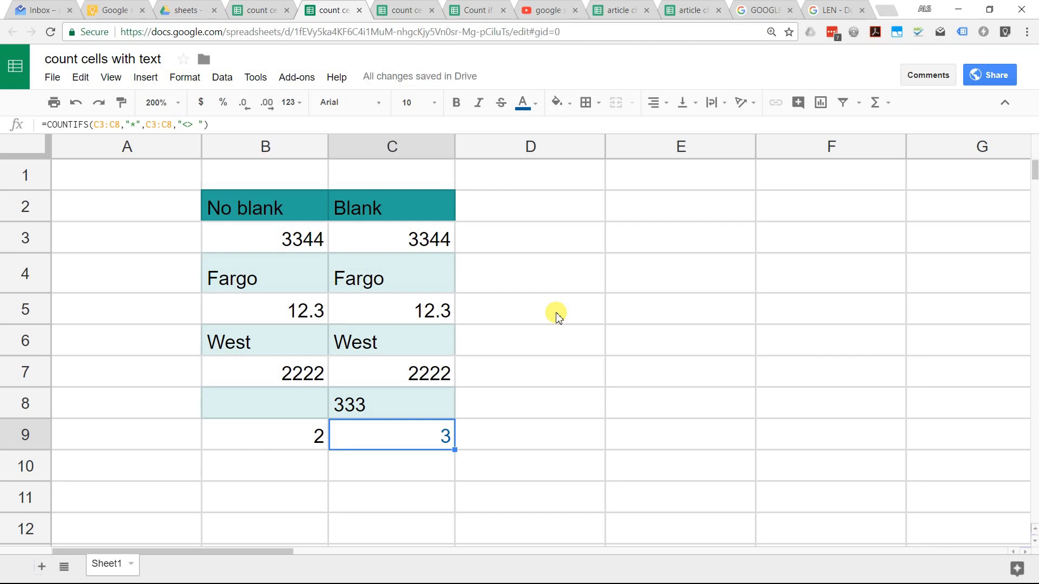
Remove the 333 test entry from C8 and return to full-screen view.
key("Up")
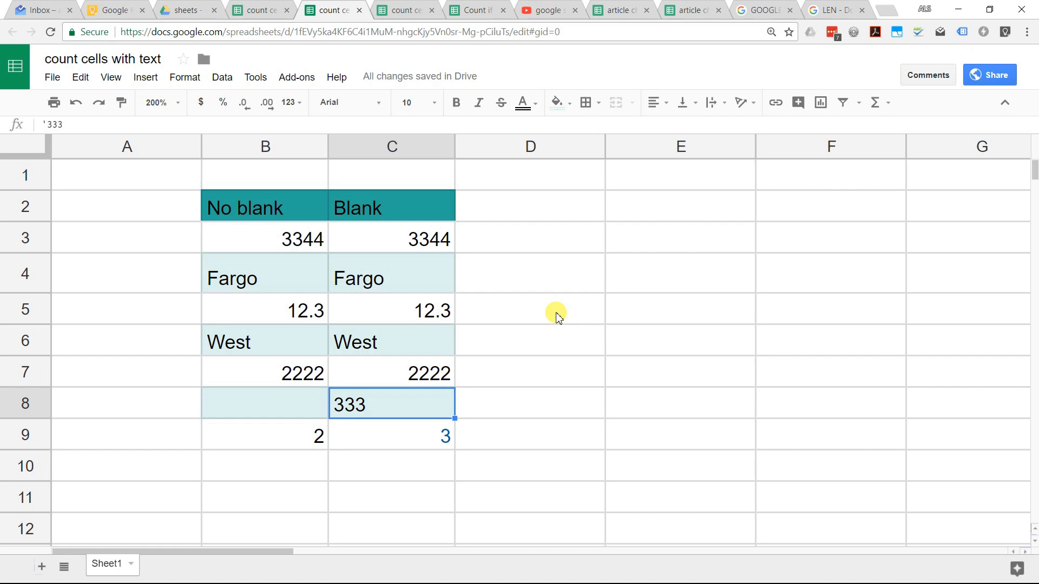
key("Delete")
key("Down")
key("F11")
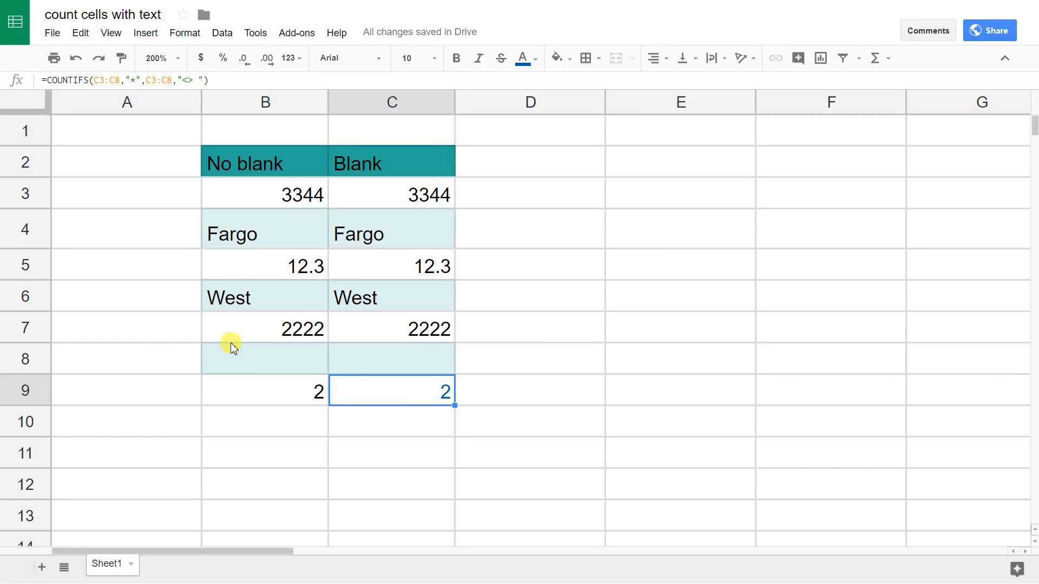